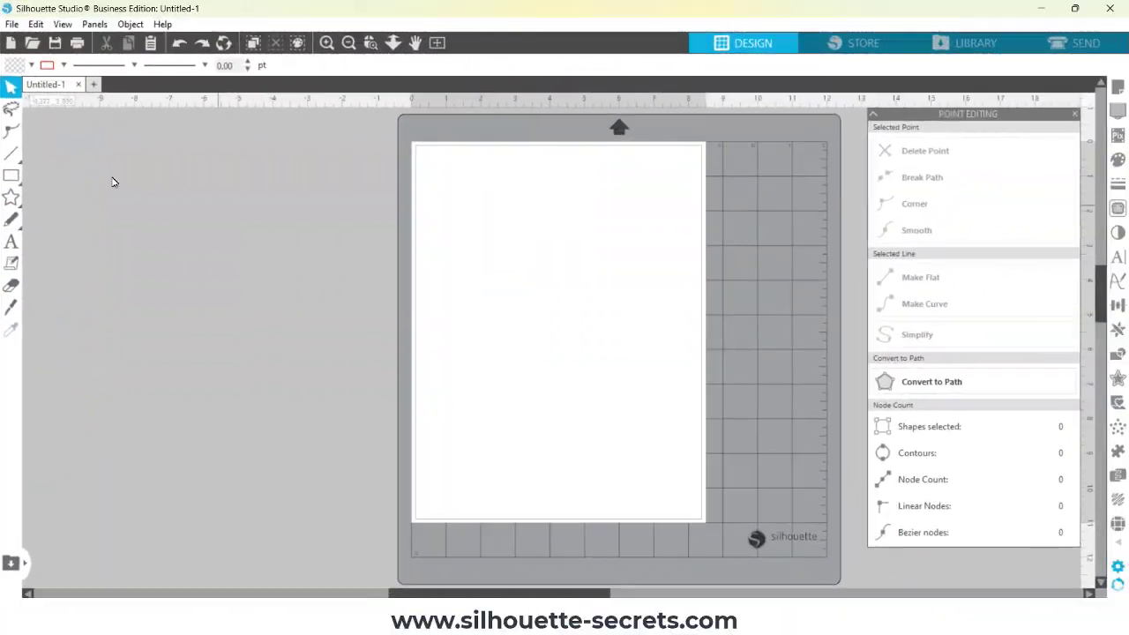
Step: Draw a rectangle near the page's top-left and set its width to 3.625 in
{"action": "left_click", "coordinate": [10, 179]}
{"action": "left_click", "coordinate": [78, 176]}
{"action": "left_click_drag", "start_coordinate": [441, 168], "coordinate": [564, 231]}
{"action": "left_click", "coordinate": [326, 66]}
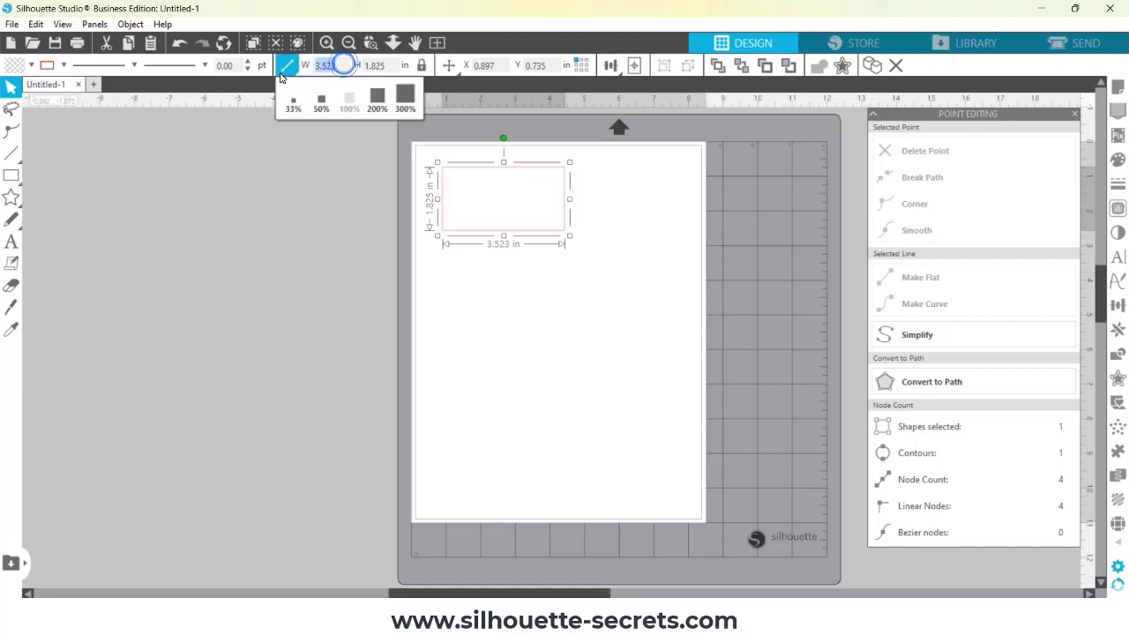
{"action": "type", "text": "3.625"}
{"action": "key", "text": "Return"}
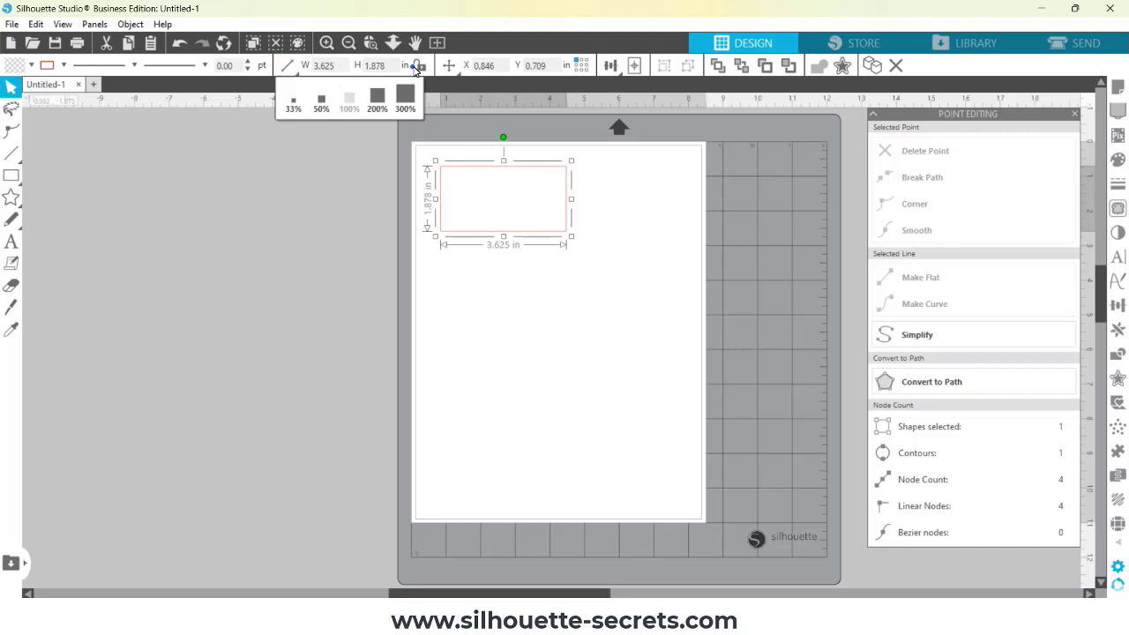
Step: Set its height to 2.125 in, nudge it into the top-left corner, then draw another shape below
{"action": "left_click", "coordinate": [374, 65]}
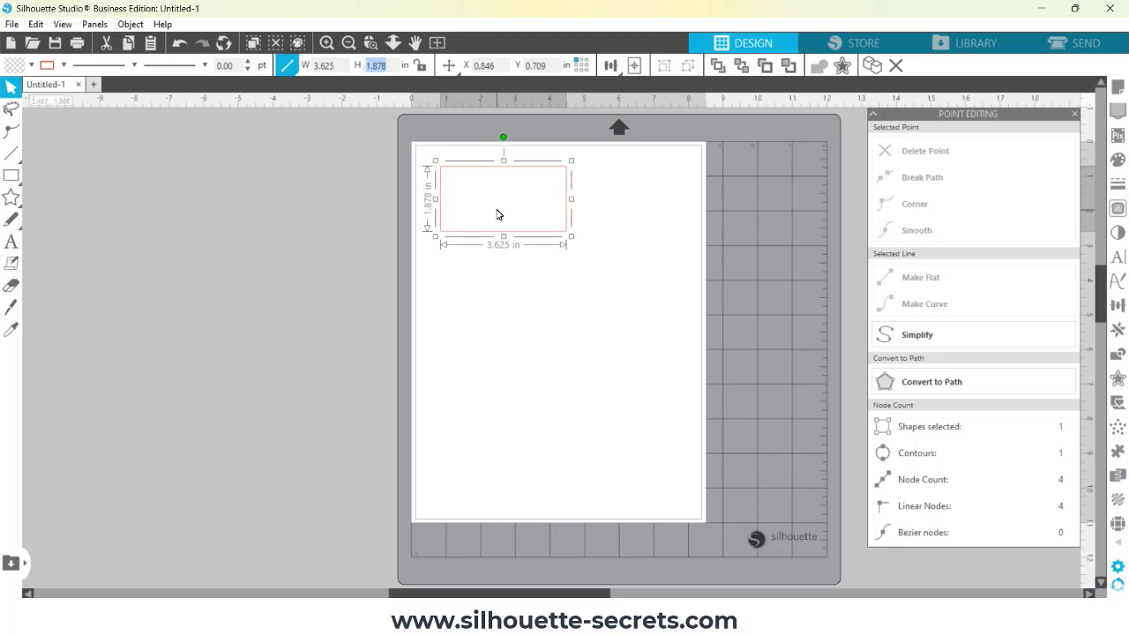
{"action": "type", "text": "2.125"}
{"action": "key", "text": "Return"}
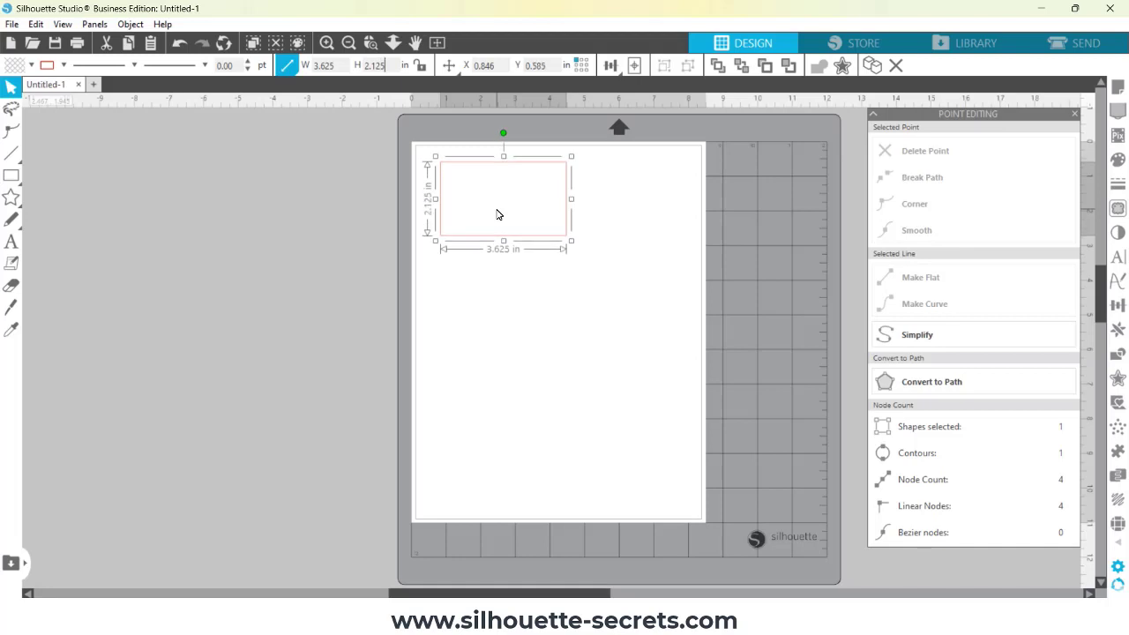
{"action": "left_click_drag", "start_coordinate": [492, 241], "coordinate": [476, 231]}
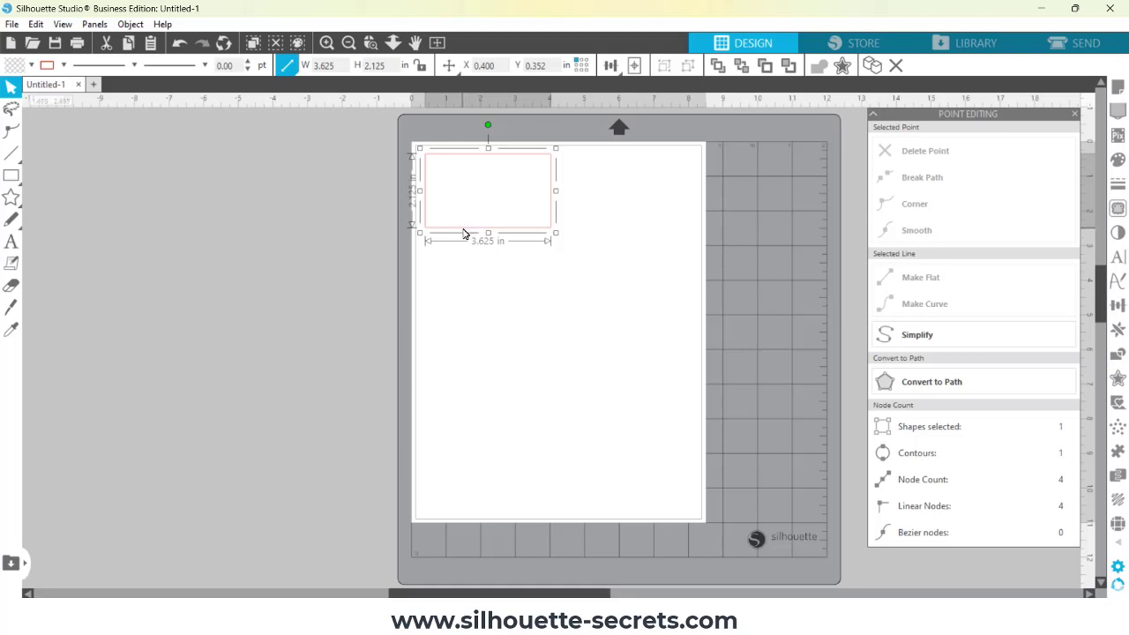
{"action": "left_click", "coordinate": [13, 180]}
{"action": "left_click_drag", "start_coordinate": [461, 267], "coordinate": [574, 348]}
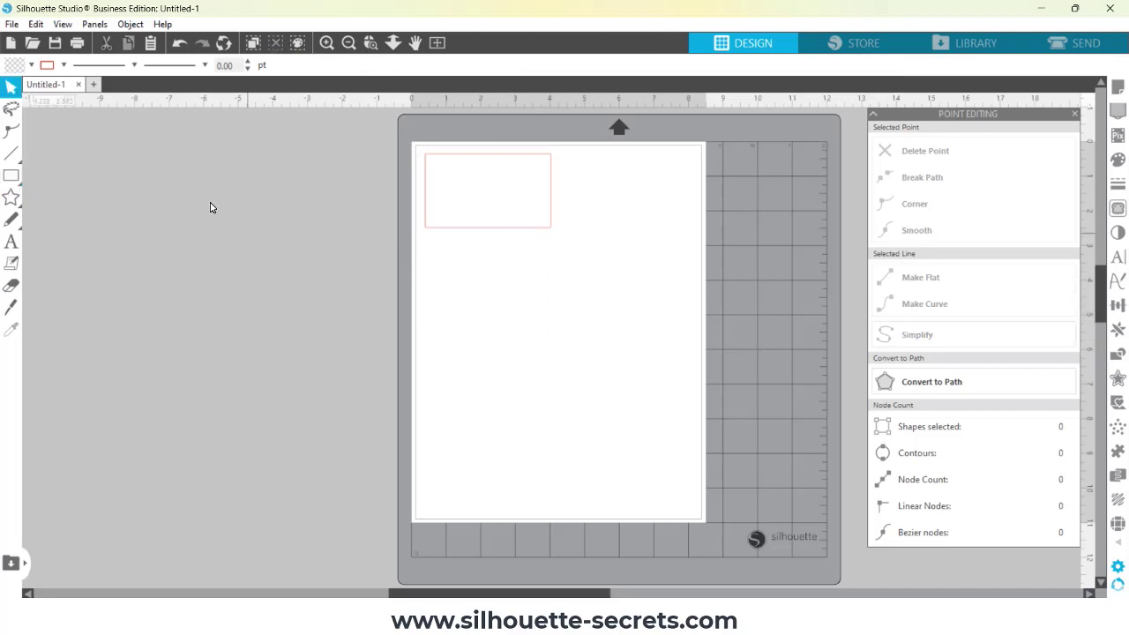
Step: Draw a circle, size it to 2.5 in, and move it just under the first rectangle
{"action": "mouse_move", "coordinate": [11, 174]}
{"action": "left_click", "coordinate": [72, 172]}
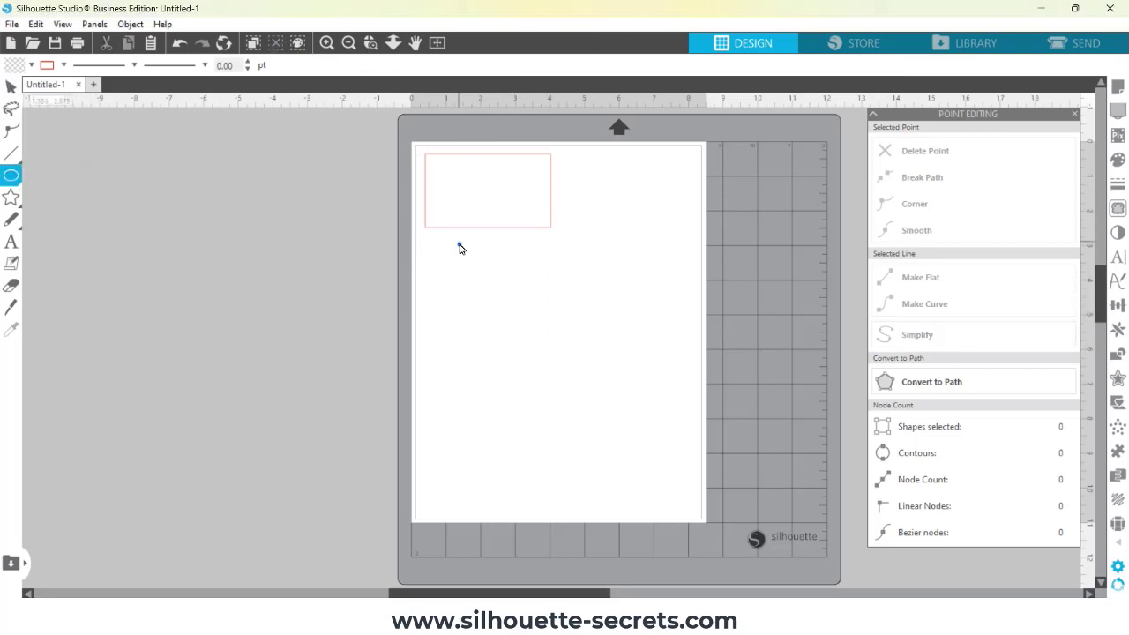
{"action": "left_click_drag", "start_coordinate": [455, 239], "coordinate": [578, 363]}
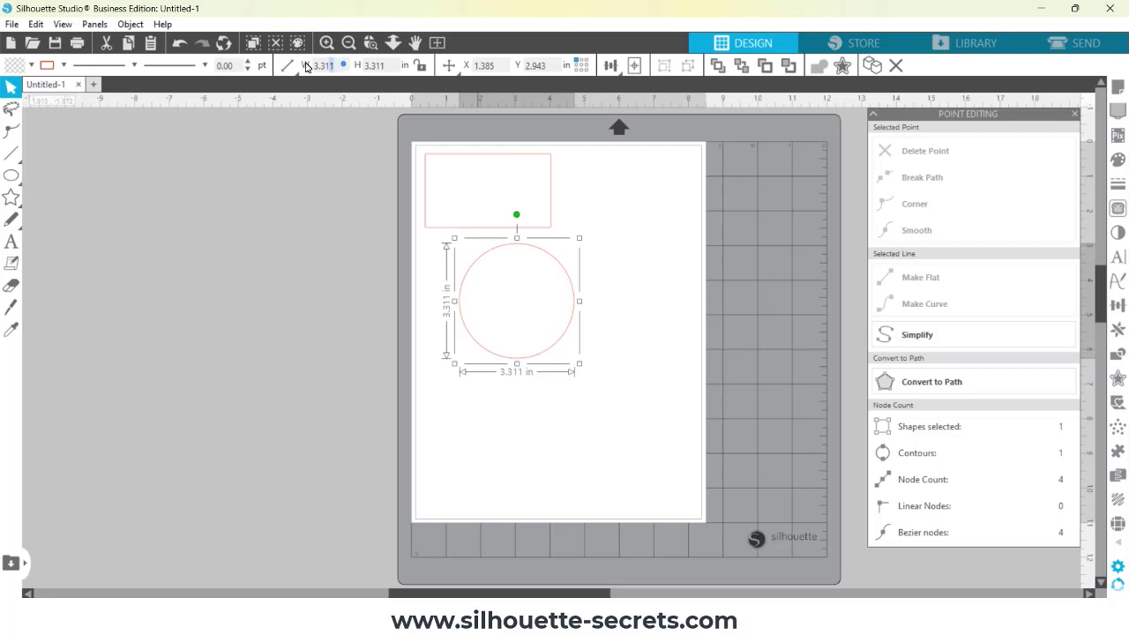
{"action": "key", "text": "Tab"}
{"action": "type", "text": "2.5"}
{"action": "key", "text": "Return"}
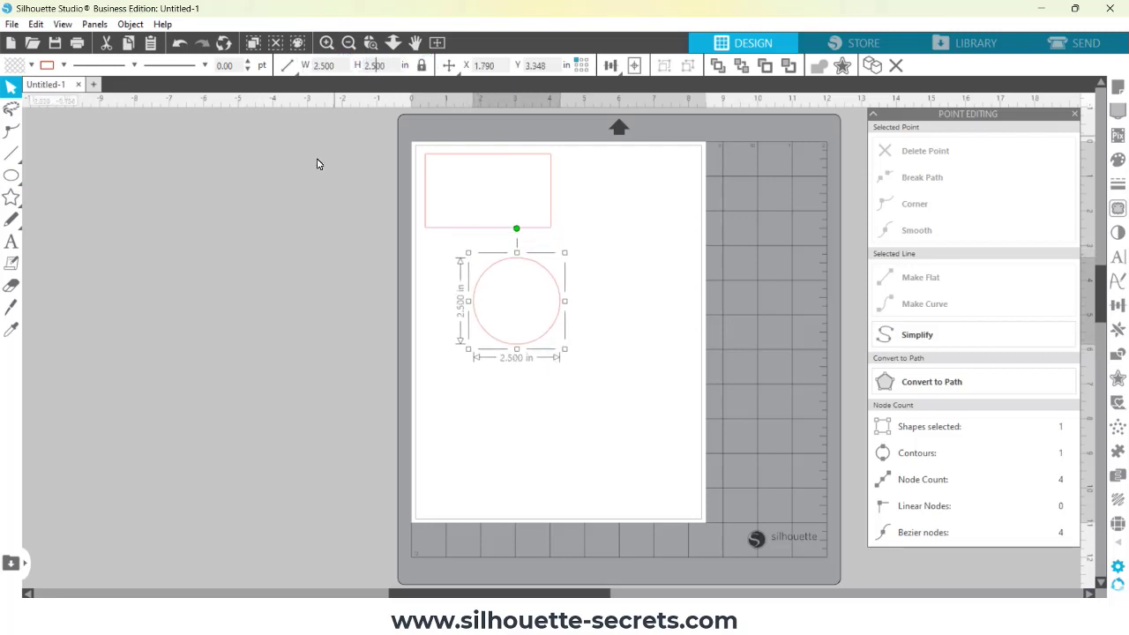
{"action": "left_click_drag", "start_coordinate": [474, 296], "coordinate": [430, 275]}
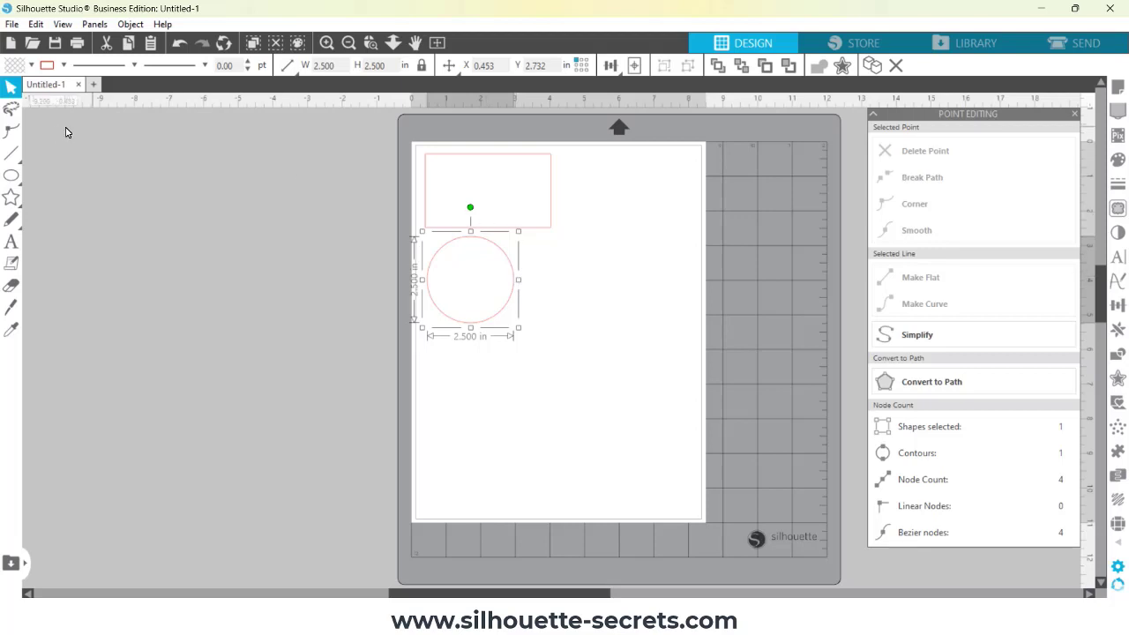
{"action": "left_click", "coordinate": [10, 175]}
{"action": "left_click", "coordinate": [37, 177]}
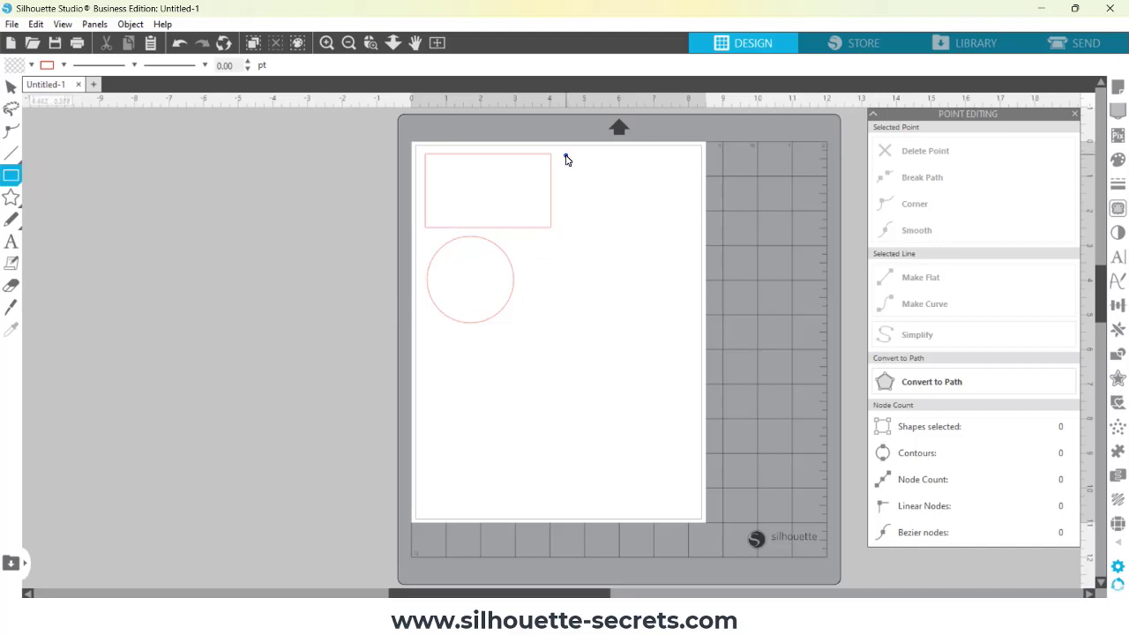
Step: Draw a tall rectangle right of the first one, unlock proportions, and size it 2.75 × 4.5 in
{"action": "mouse_move", "coordinate": [565, 155]}
{"action": "left_mouse_down"}
{"action": "mouse_move", "coordinate": [673, 327]}
{"action": "mouse_move", "coordinate": [684, 311]}
{"action": "left_mouse_up"}
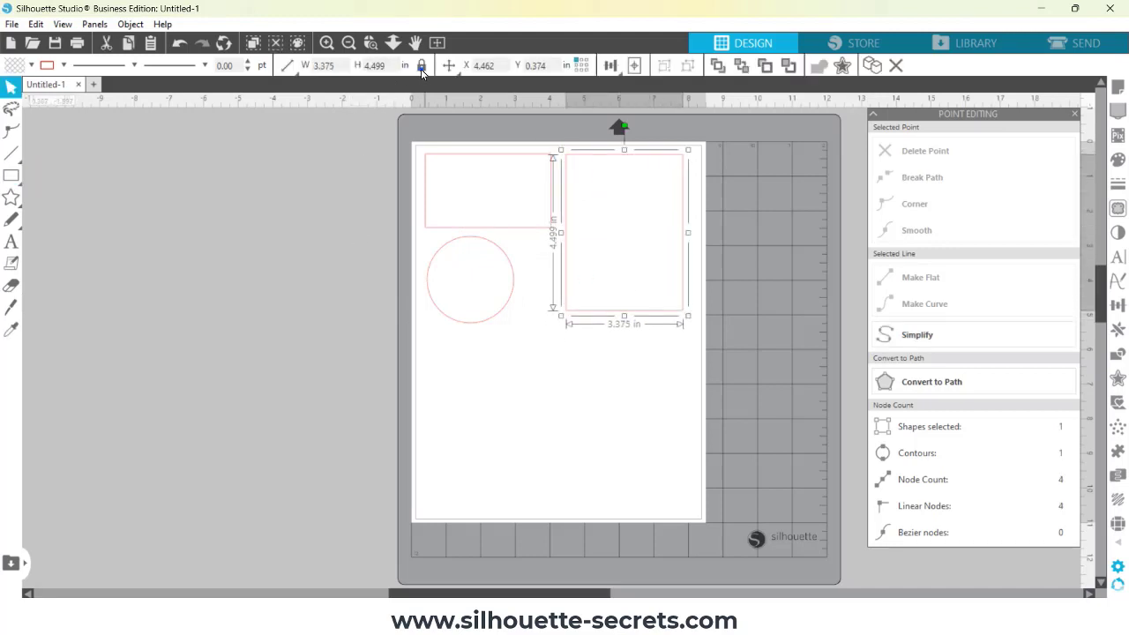
{"action": "left_click", "coordinate": [421, 66]}
{"action": "left_click", "coordinate": [287, 66]}
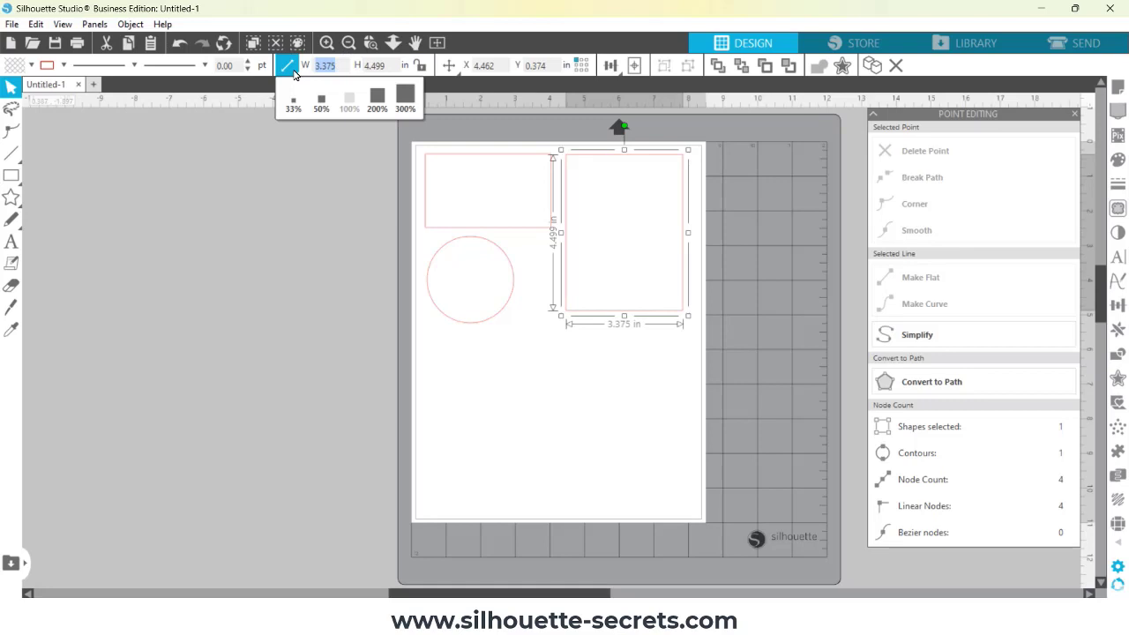
{"action": "type", "text": "2.75"}
{"action": "key", "text": "Return"}
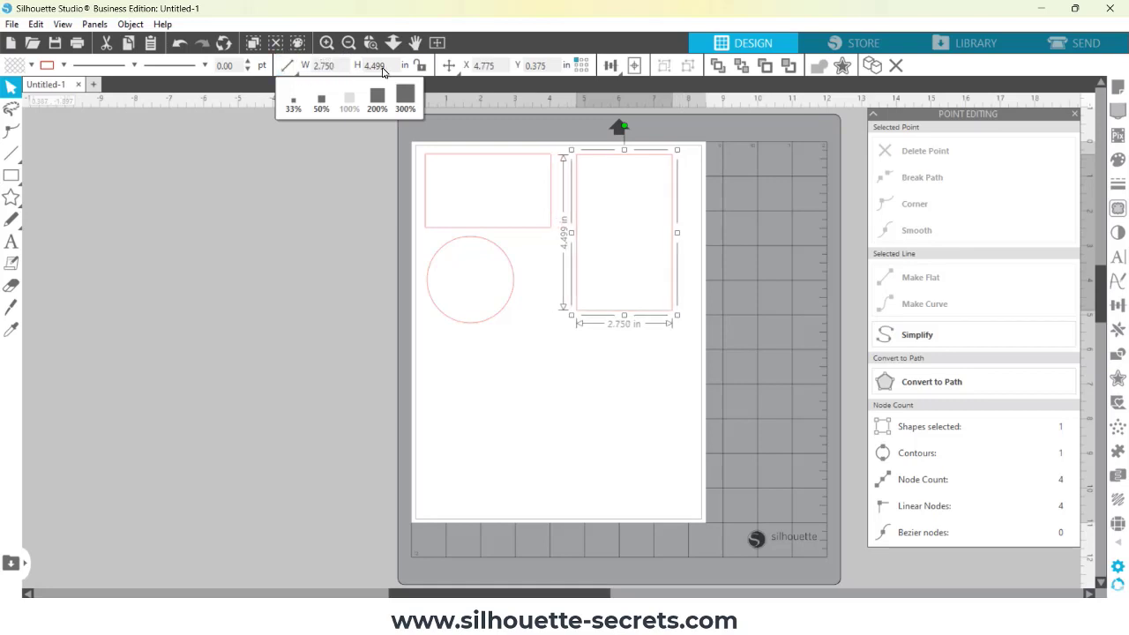
{"action": "double_click", "coordinate": [392, 66]}
{"action": "type", "text": "4.500"}
{"action": "key", "text": "Return"}
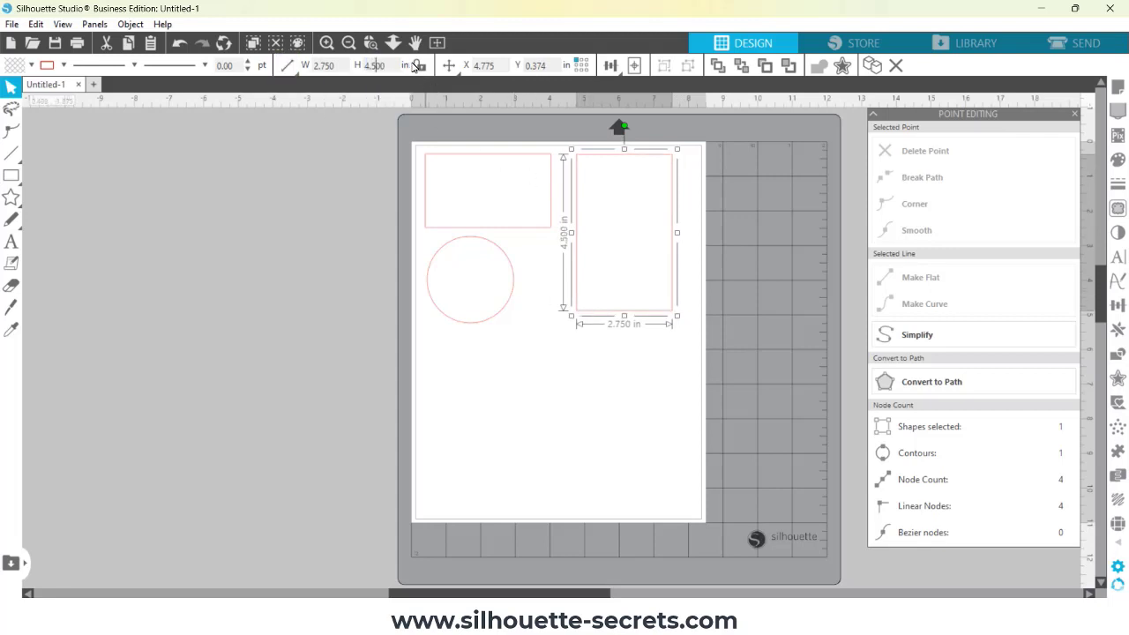
Step: Try a 2.5 in width, then undo it back to 2.75 in
{"action": "double_click", "coordinate": [332, 66]}
{"action": "mouse_move", "coordinate": [294, 70]}
{"action": "type", "text": "2.5"}
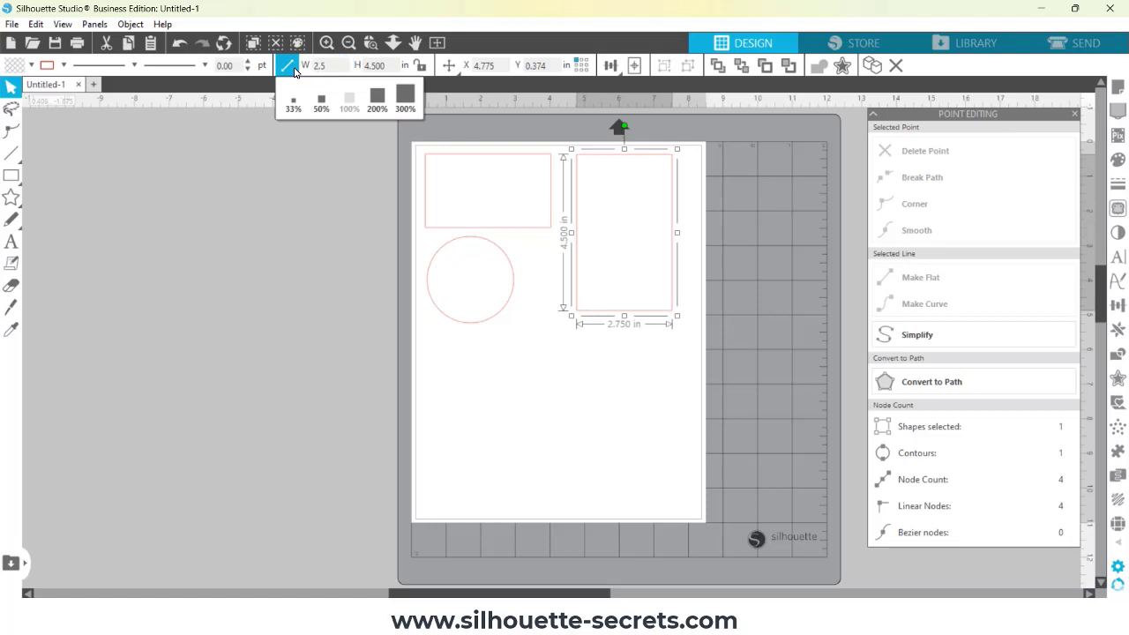
{"action": "key", "text": "Return"}
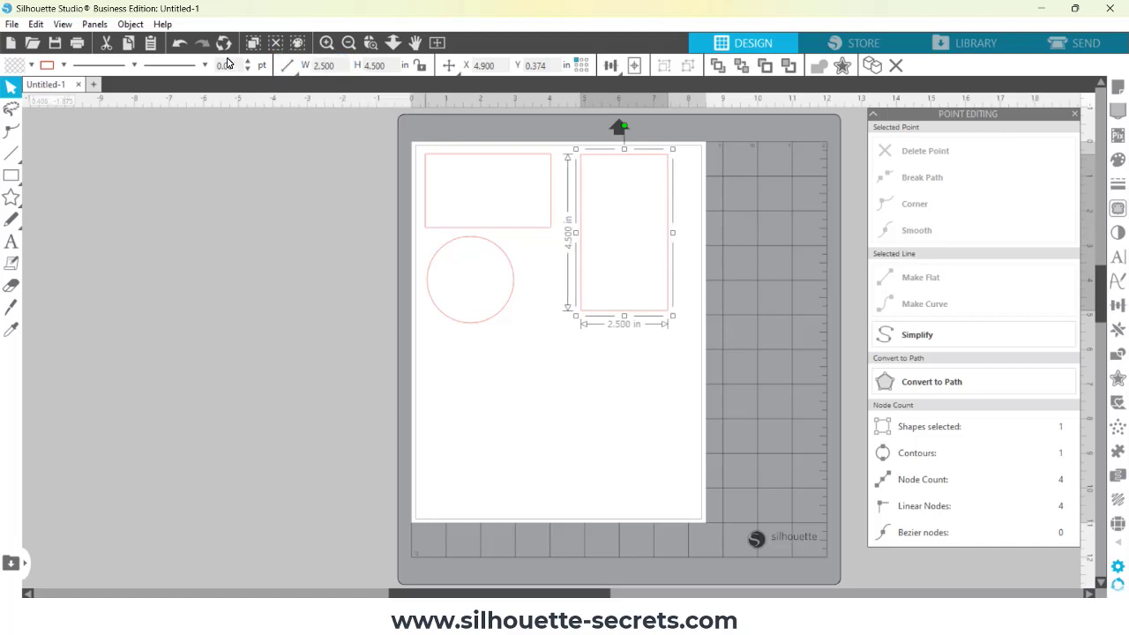
{"action": "key", "text": "ctrl+z"}
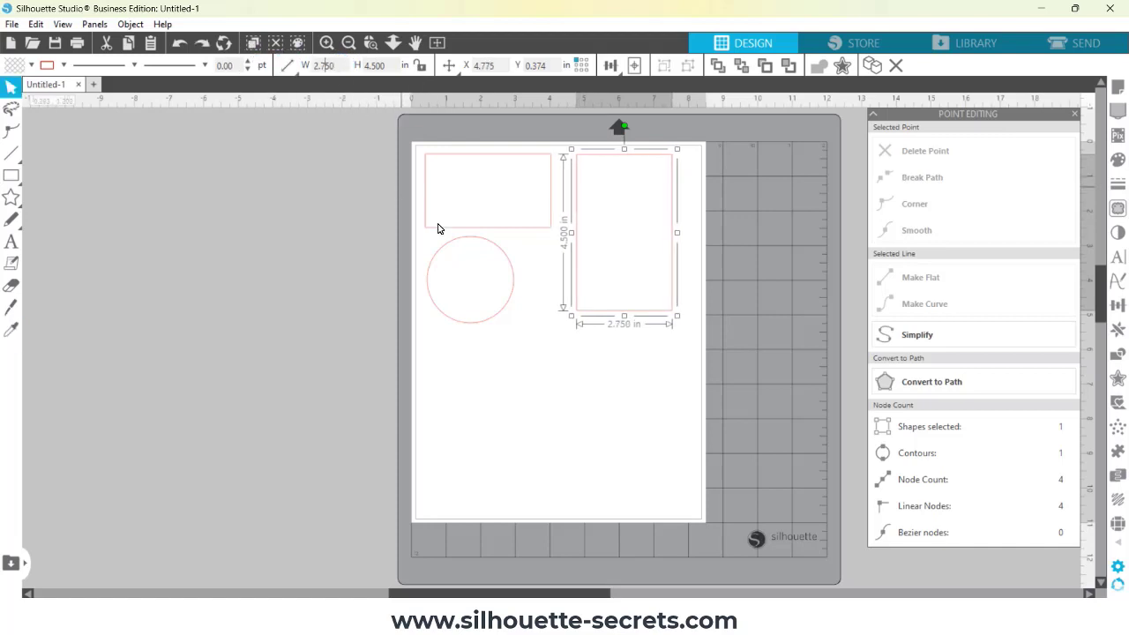
{"action": "left_click", "coordinate": [11, 174]}
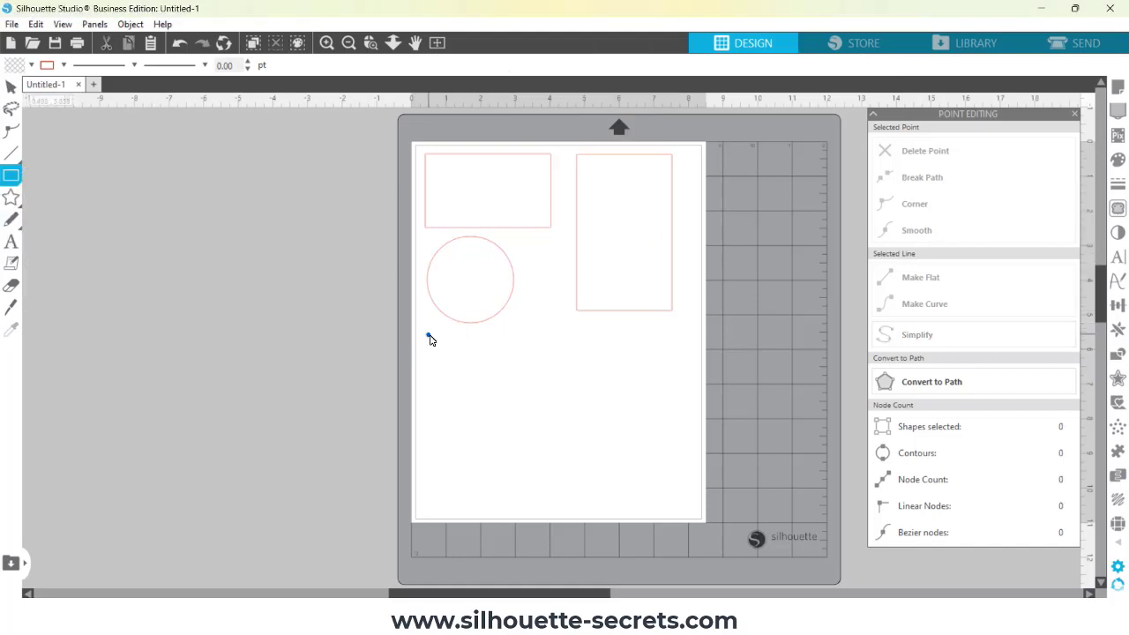
Step: Draw a long rectangle below the circle and size it 4.75 × 1.375 in
{"action": "left_click_drag", "start_coordinate": [424, 330], "coordinate": [637, 380]}
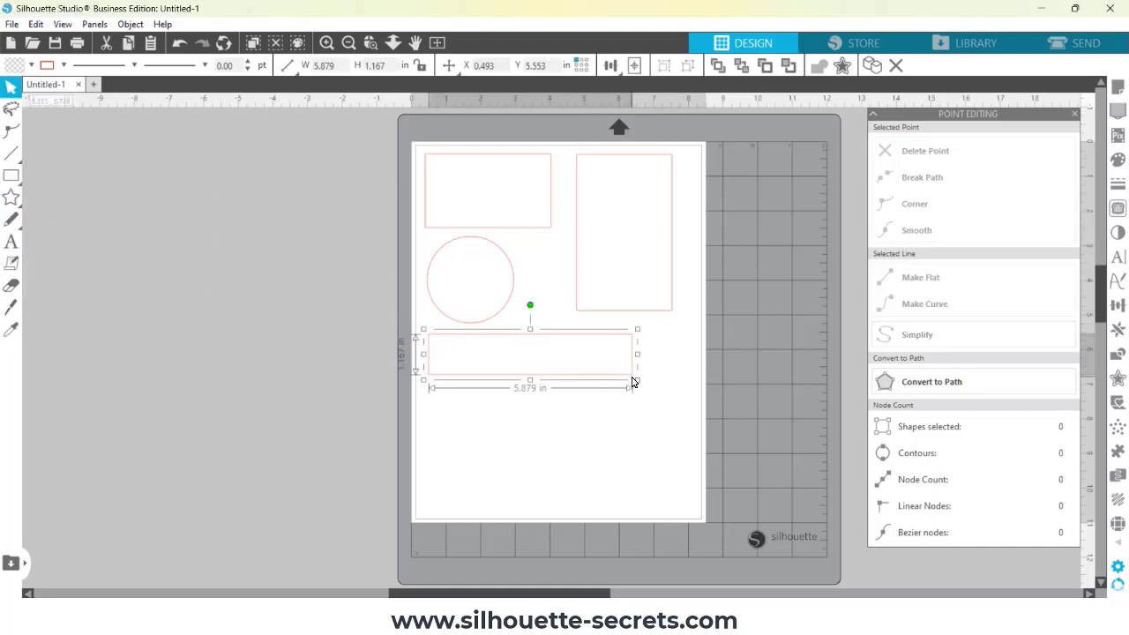
{"action": "left_click", "coordinate": [342, 66]}
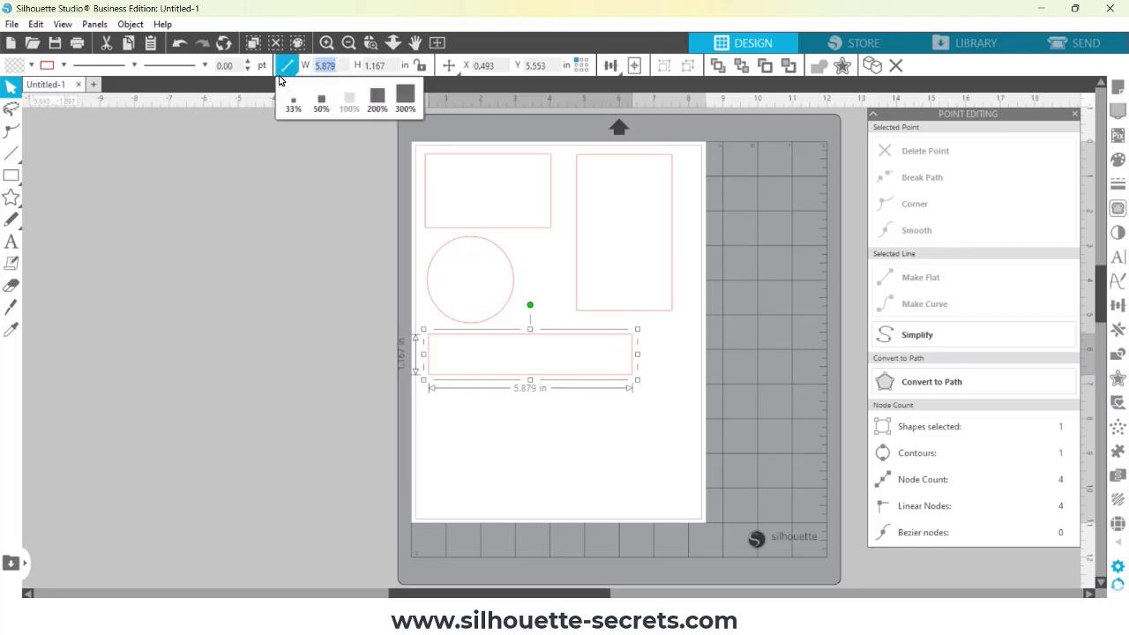
{"action": "type", "text": "4.75"}
{"action": "key", "text": "Return"}
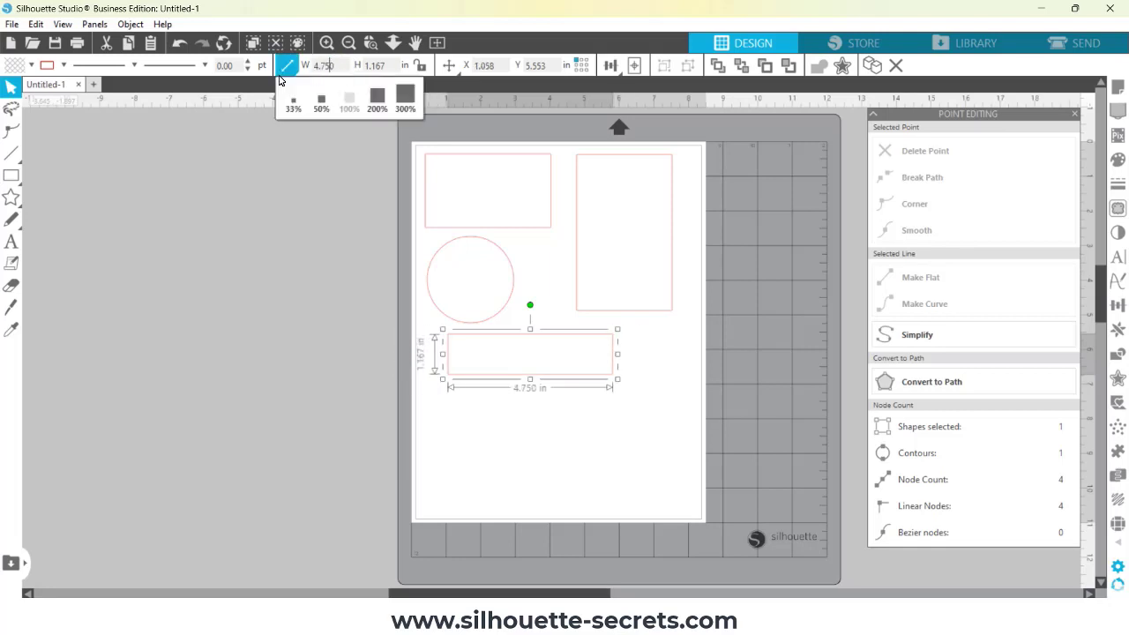
{"action": "left_click", "coordinate": [358, 71]}
{"action": "type", "text": "375"}
{"action": "key", "text": "Return"}
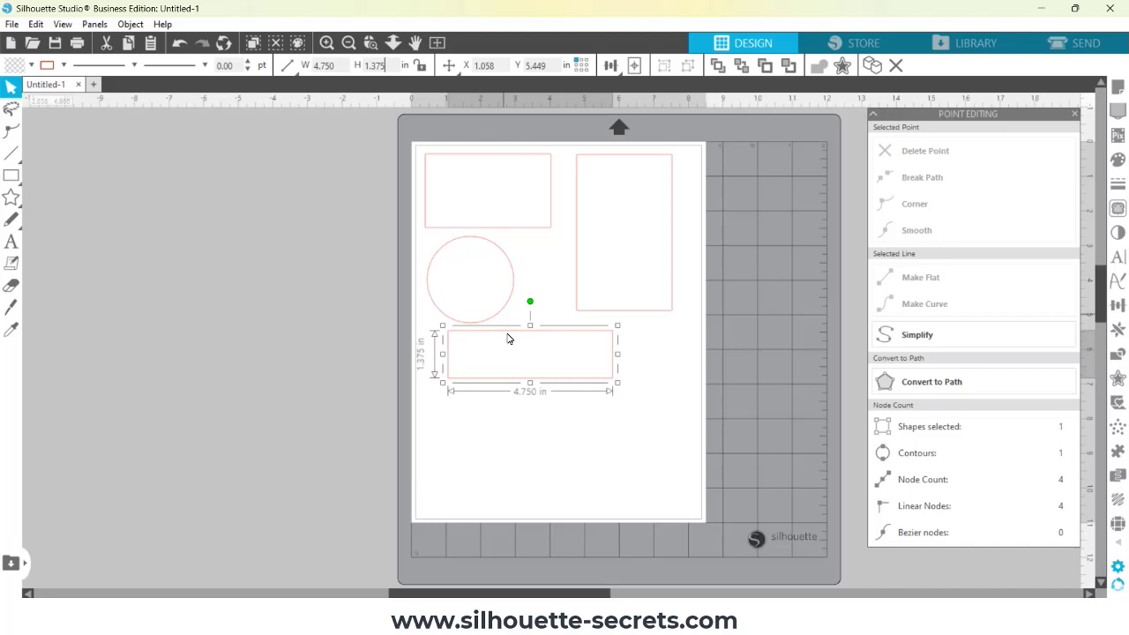
Step: On the Send page, set the material to Cardstock, Textured - Heavy (80lb)
{"action": "left_click", "coordinate": [1079, 45]}
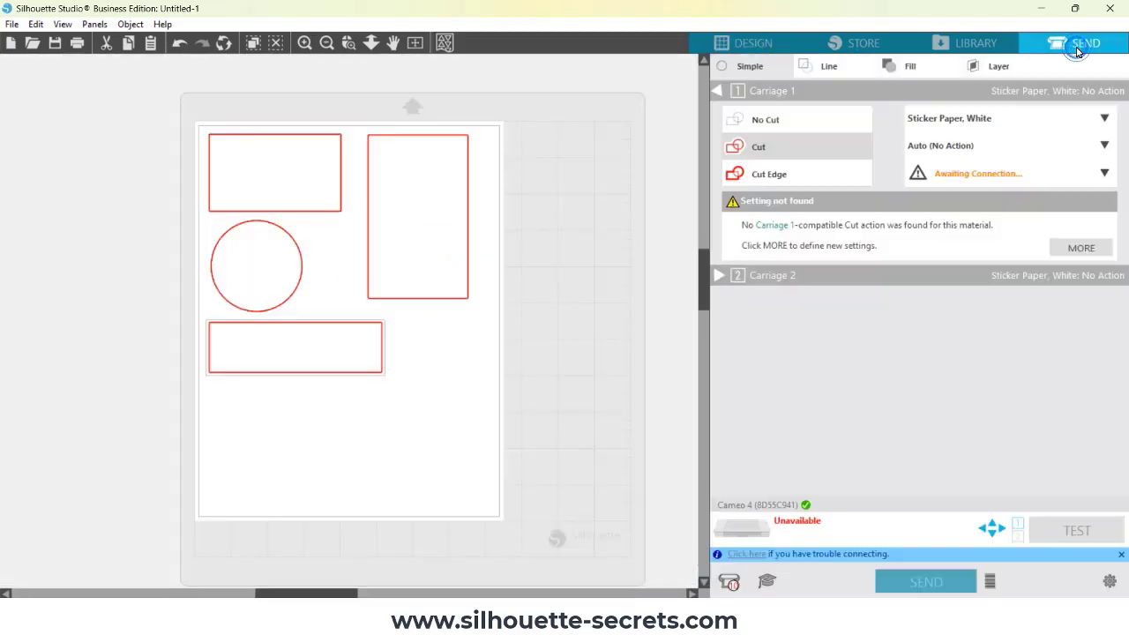
{"action": "left_click", "coordinate": [1037, 118]}
{"action": "left_click", "coordinate": [970, 295]}
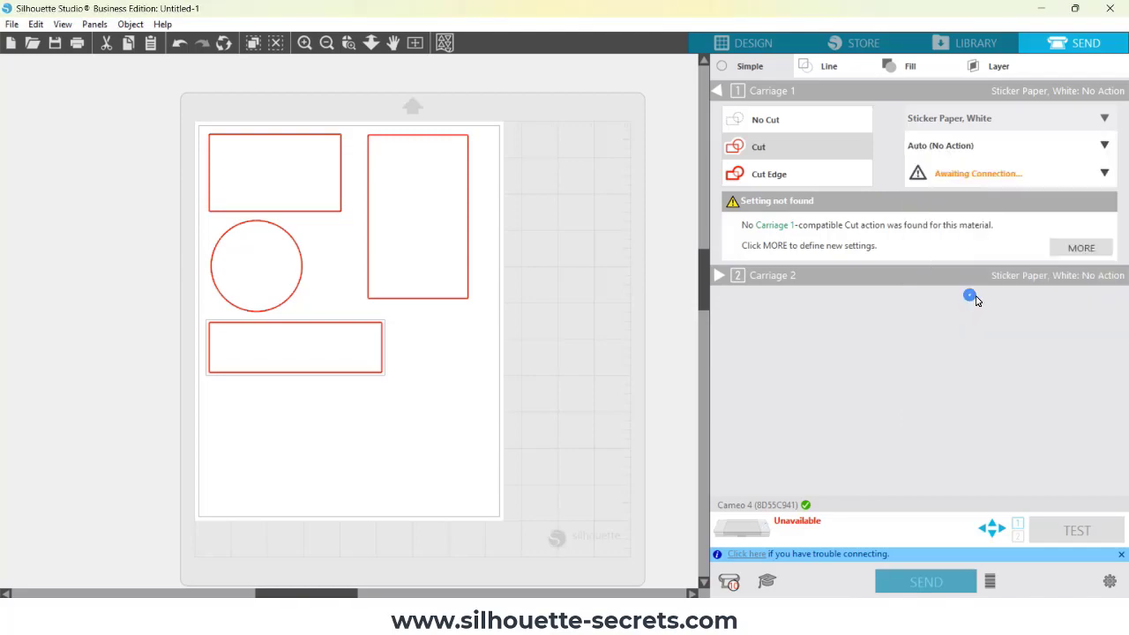